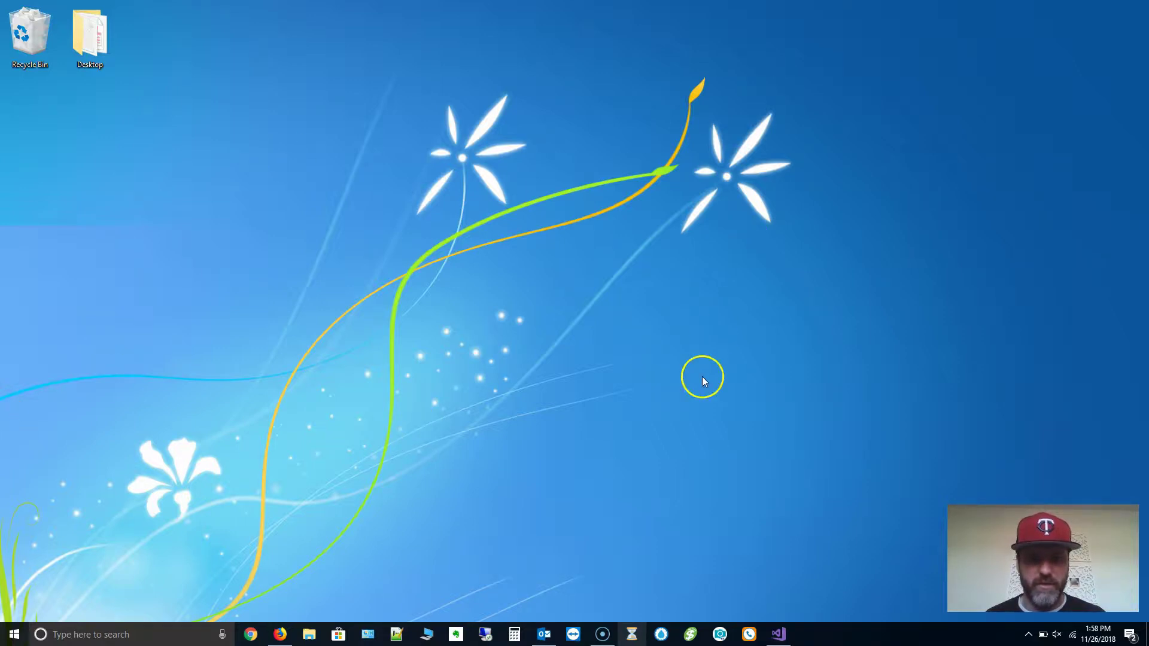
# Launch TimeDrop from the taskbar and sign in with the default manager credentials.
pyautogui.click(661, 631)
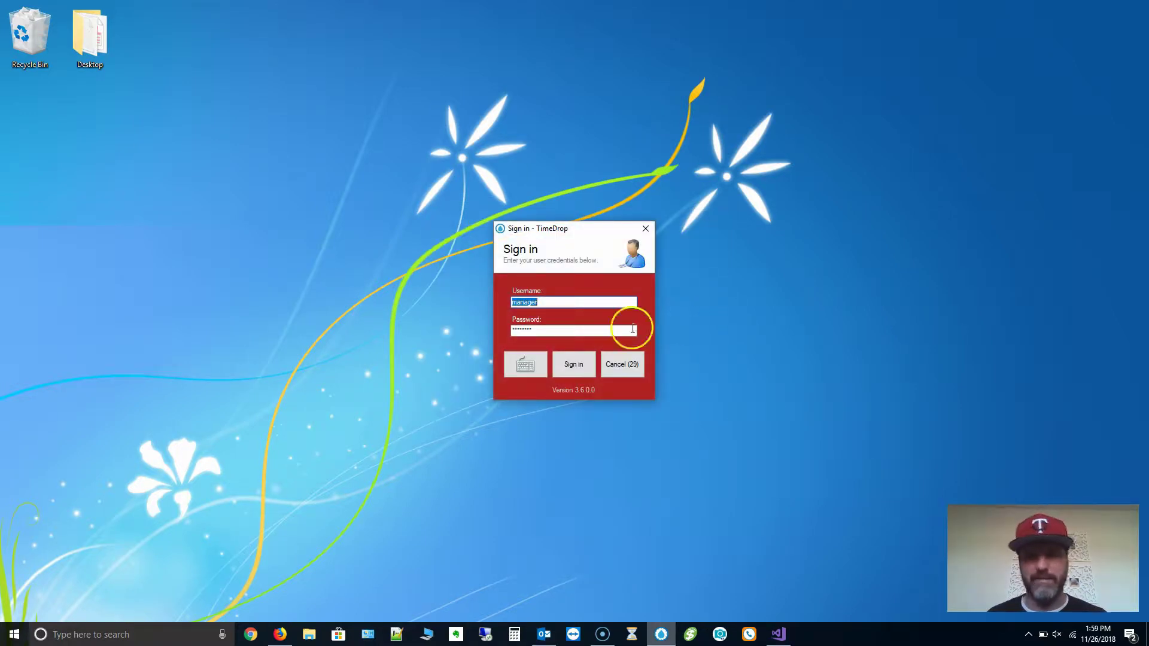
pyautogui.click(584, 367)
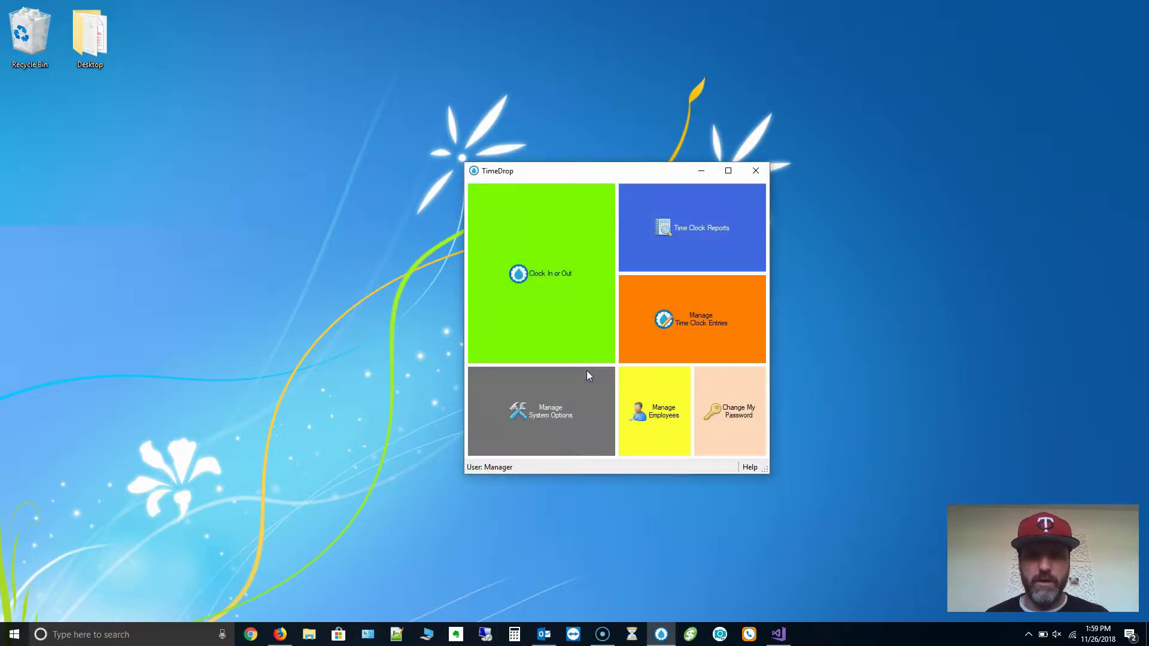
# Uncheck 'Require use of scanner for clock in/out' on the Terminal tab and save.
pyautogui.click(580, 410)
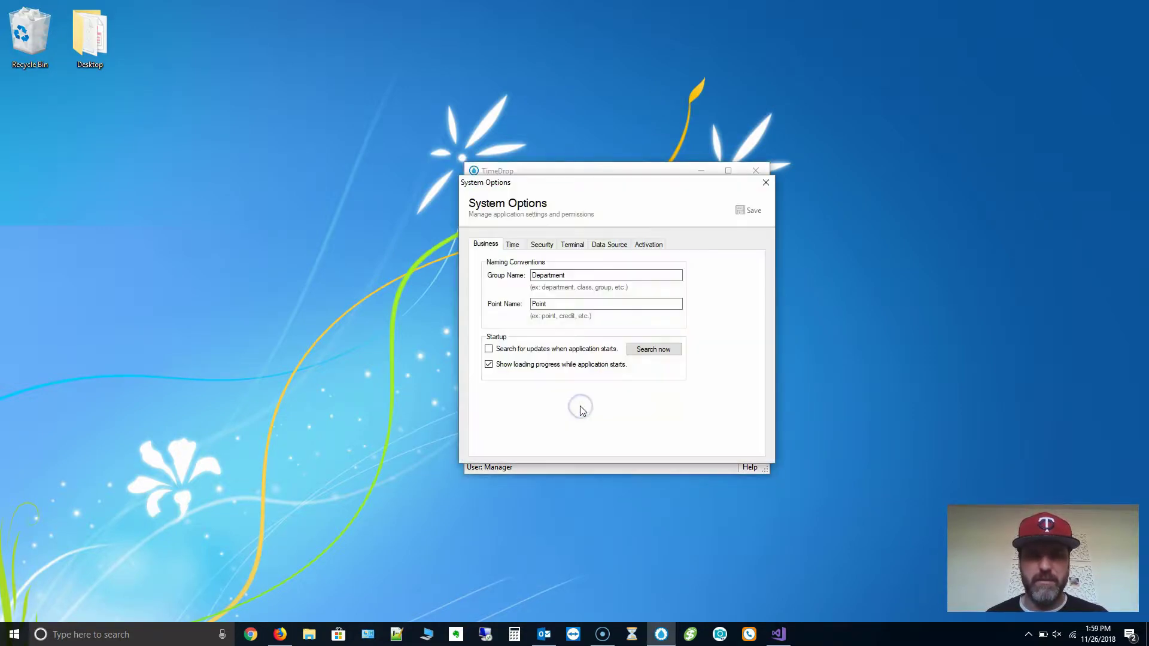
pyautogui.click(578, 245)
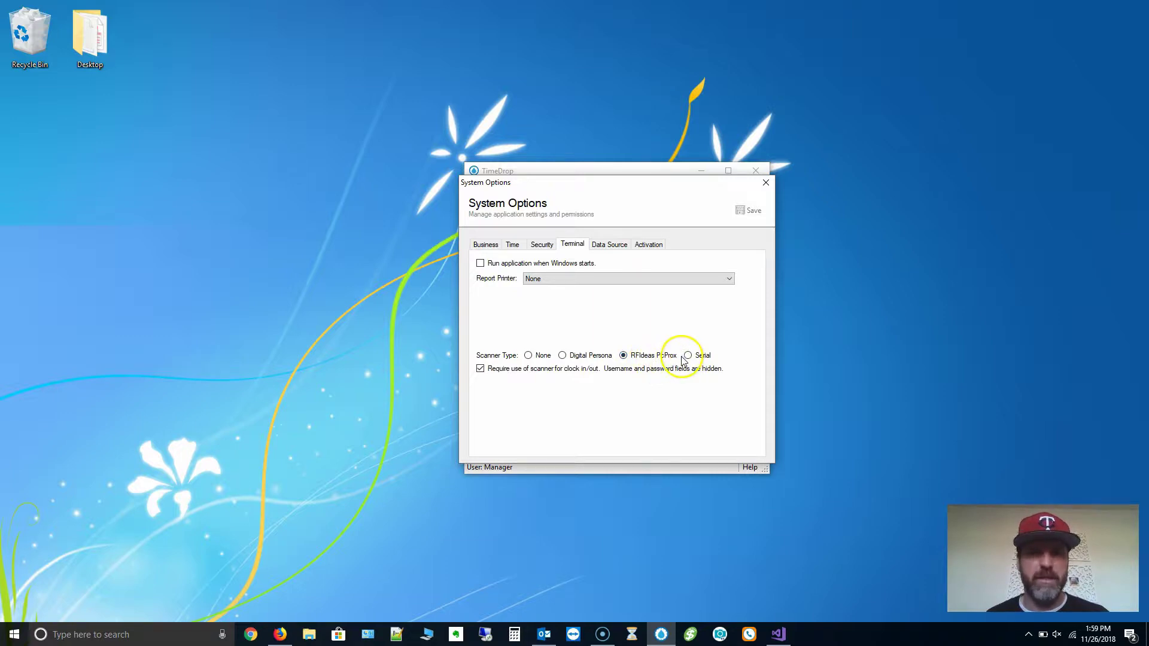
pyautogui.click(514, 370)
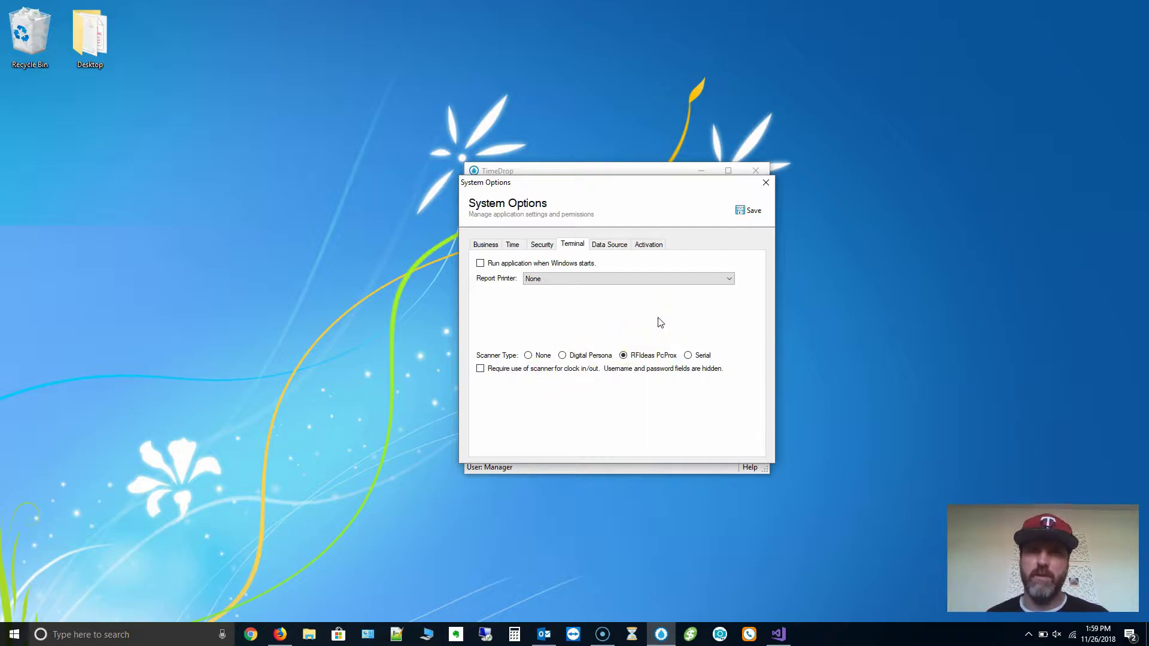
pyautogui.click(746, 212)
pyautogui.click(765, 182)
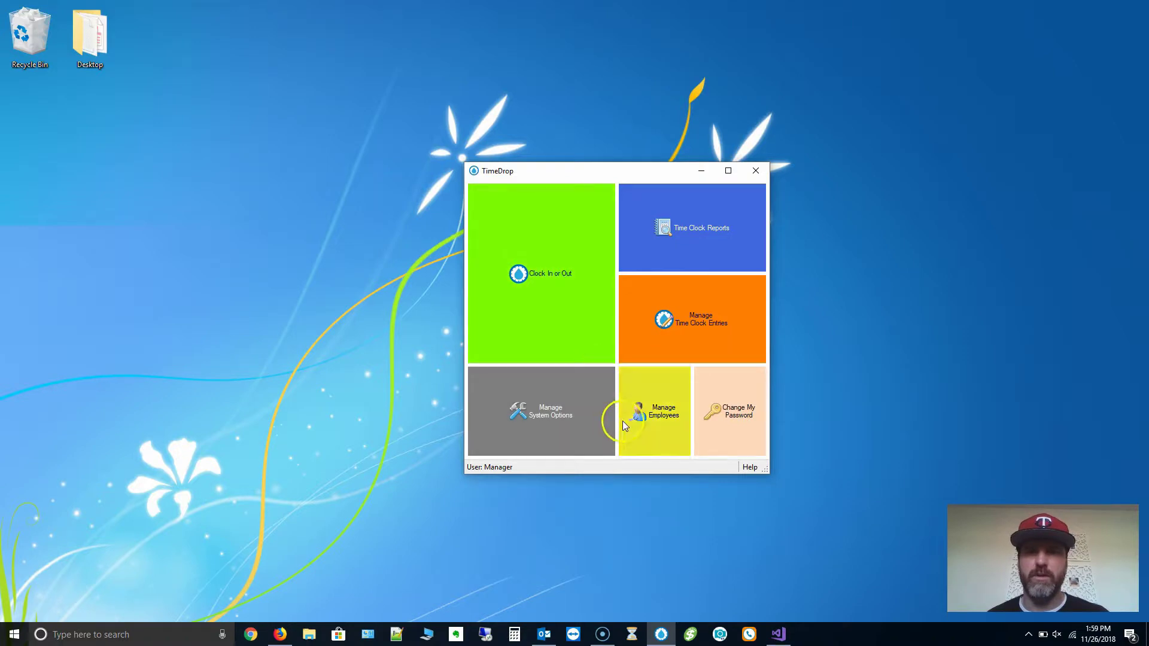
# Open the manager's employee record for editing and show its Security settings.
pyautogui.click(654, 412)
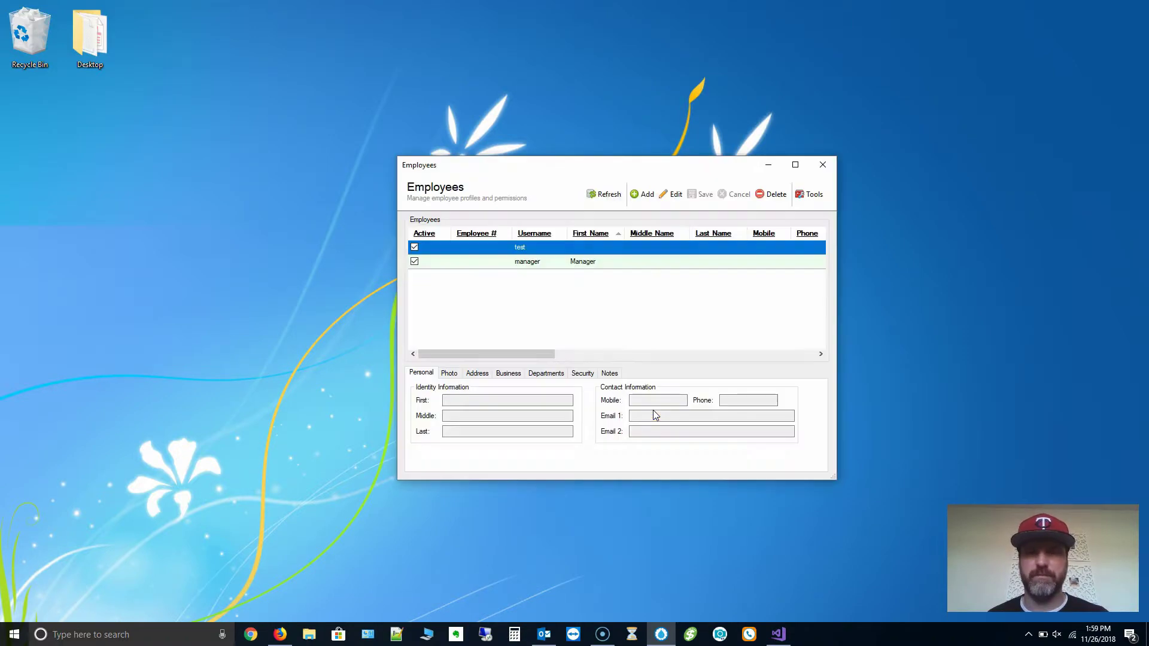
pyautogui.doubleClick(604, 267)
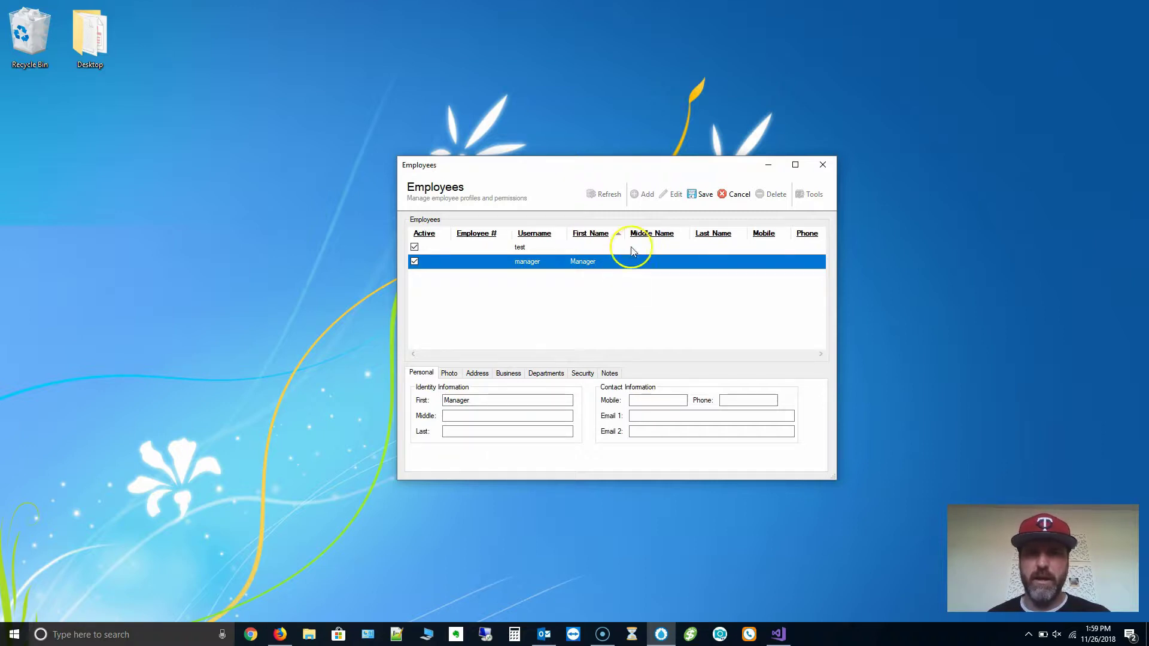
pyautogui.click(701, 194)
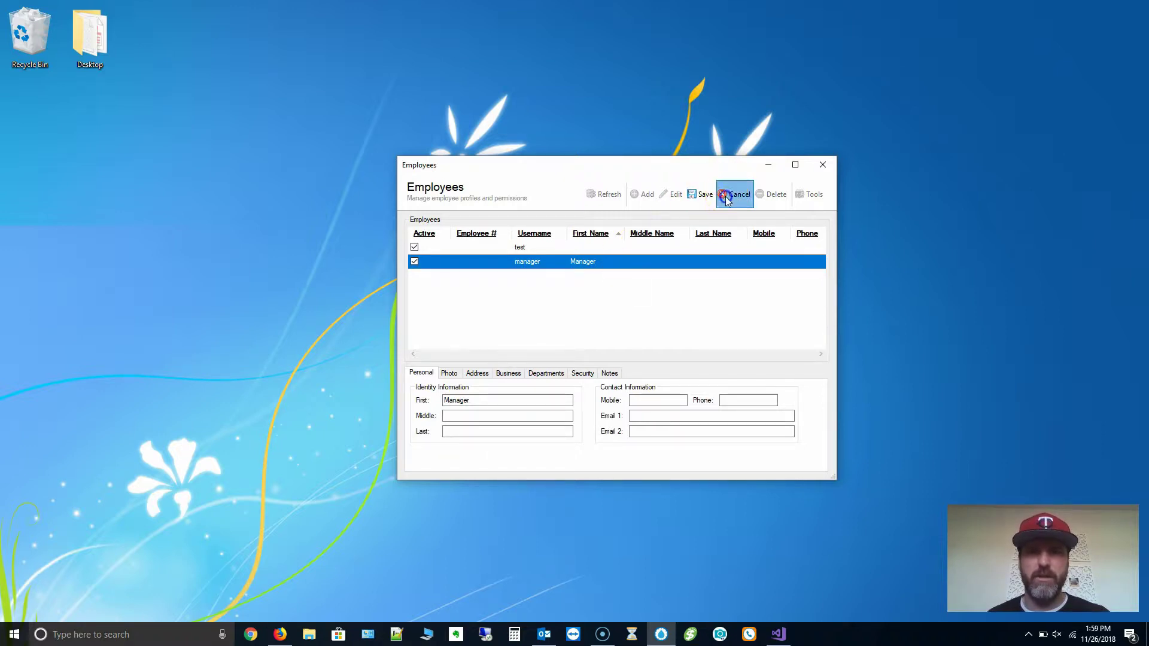
pyautogui.click(601, 252)
pyautogui.click(599, 262)
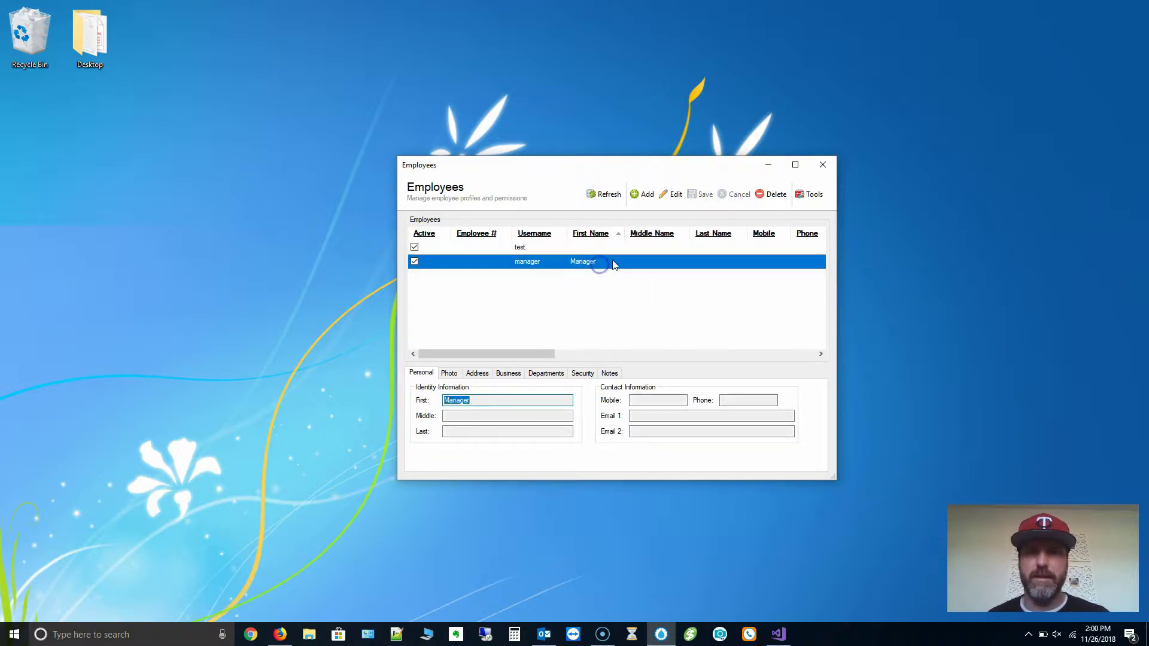
pyautogui.click(675, 194)
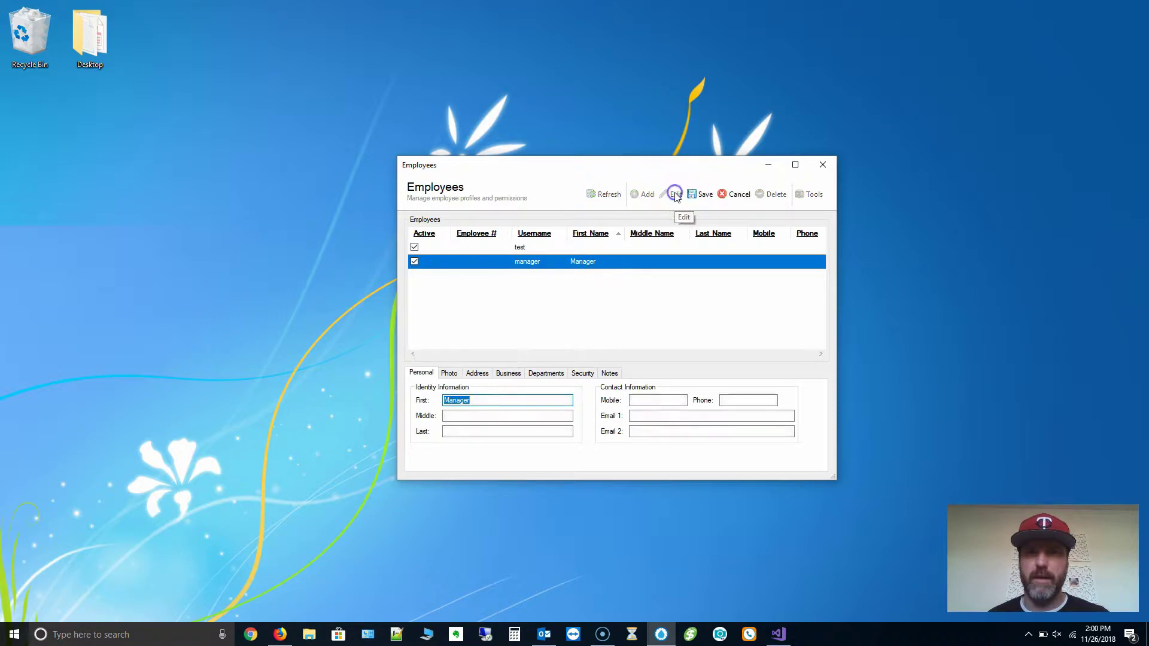
pyautogui.click(583, 374)
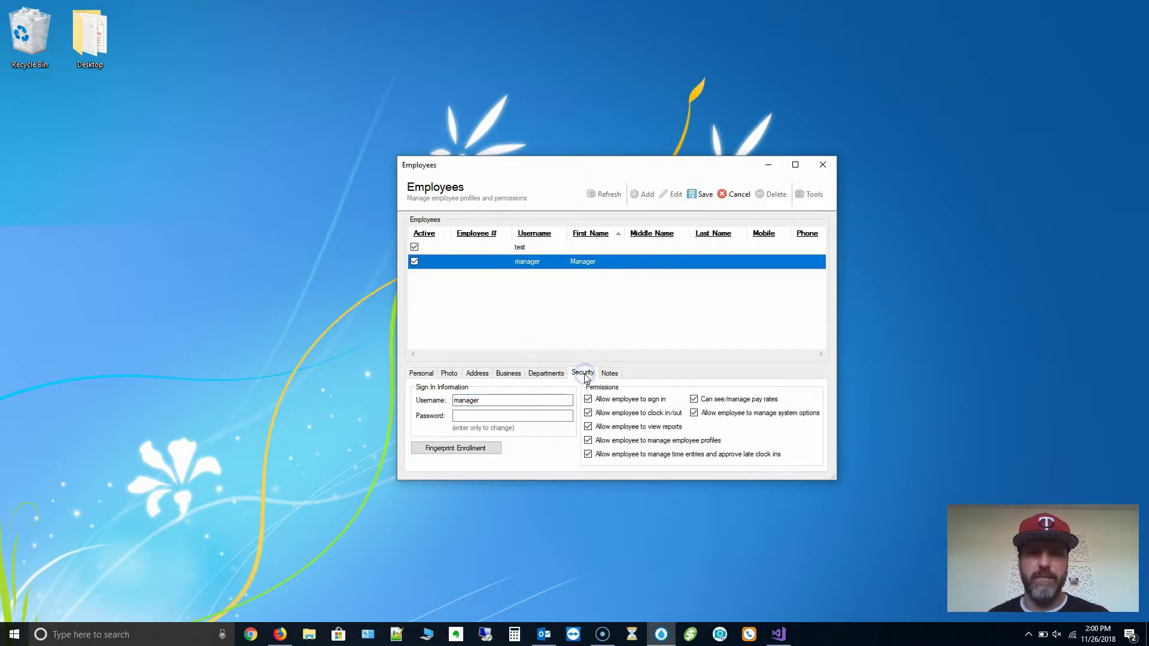
# Replace the manager's username with the RFID badge ID number and save the record.
pyautogui.click(520, 416)
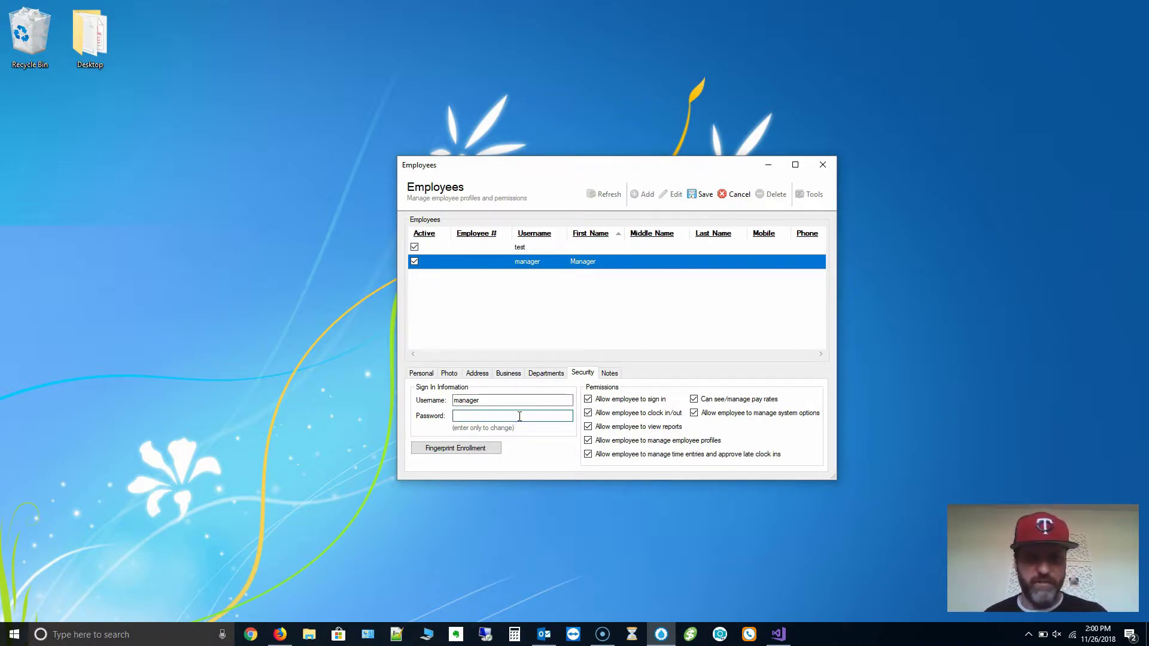
pyautogui.moveTo(506, 401); pyautogui.dragTo(419, 405)
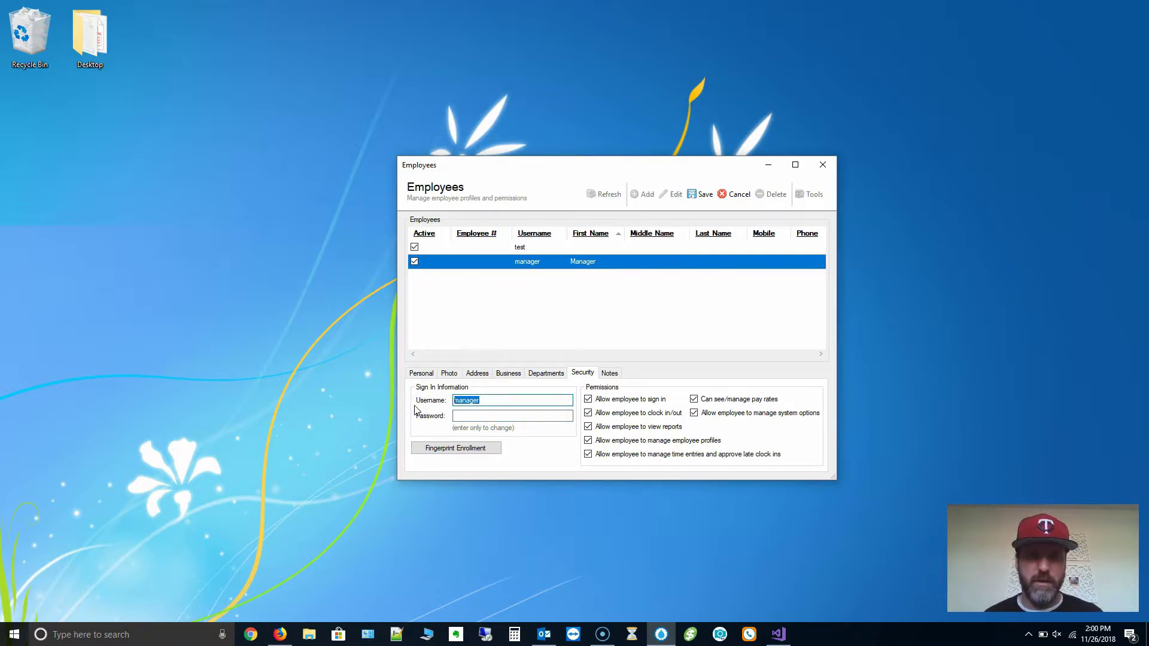
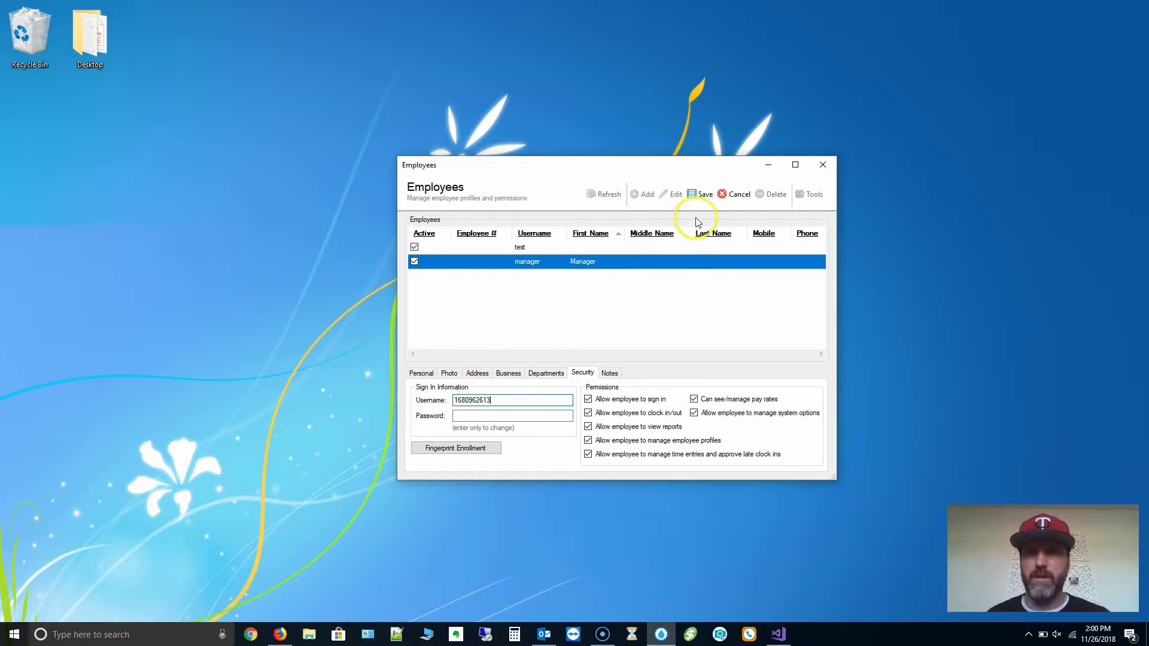
pyautogui.click(712, 203)
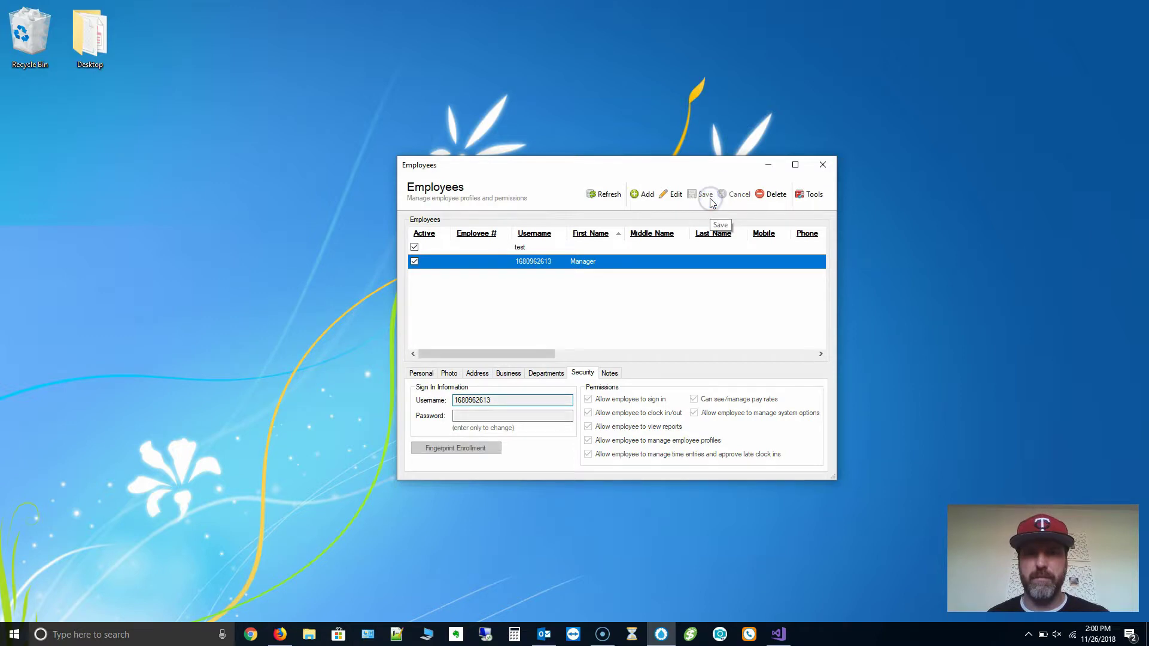
pyautogui.click(821, 166)
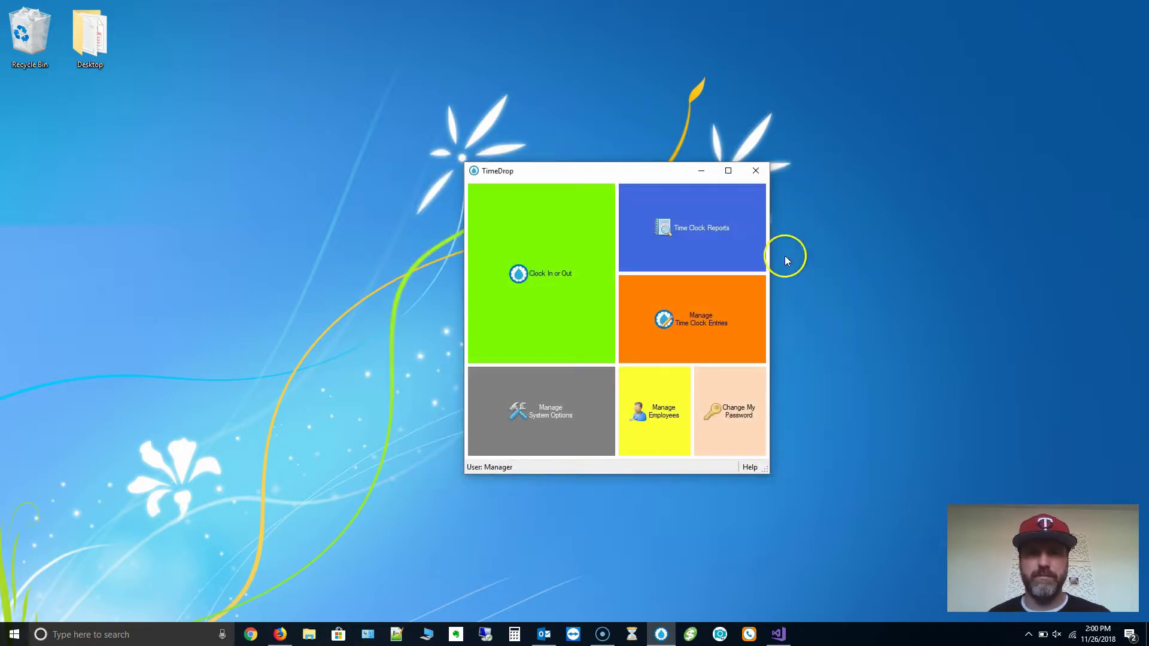
# Clock the manager in by badge scan on the Clock In or Out screen and acknowledge the confirmation.
pyautogui.click(539, 244)
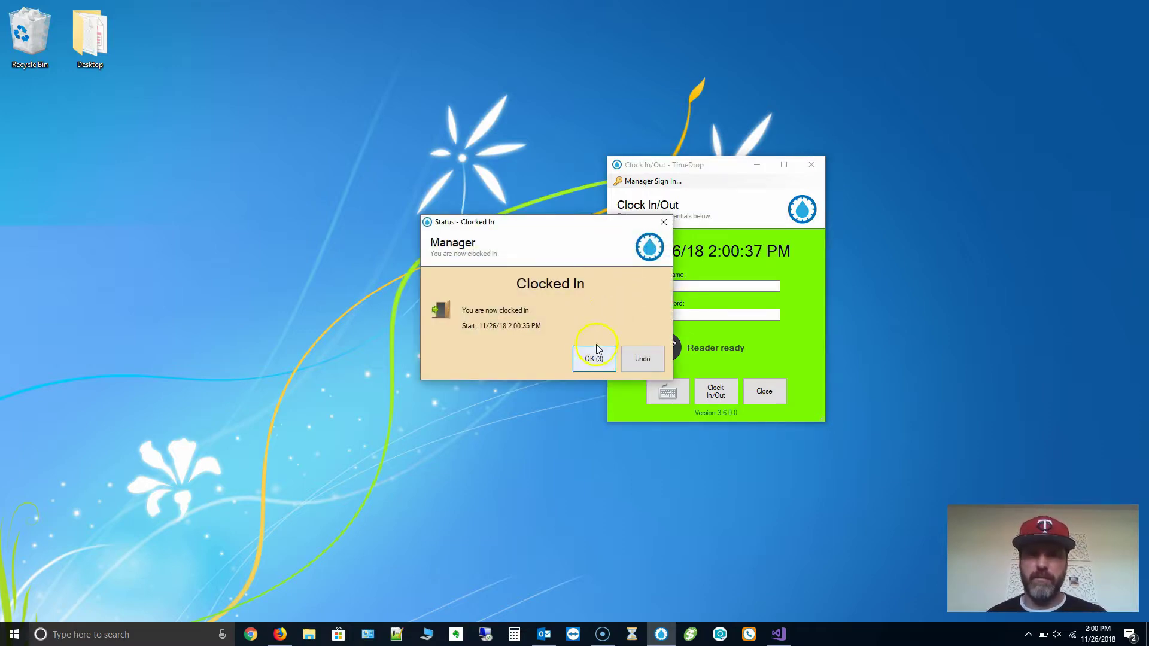
pyautogui.click(591, 361)
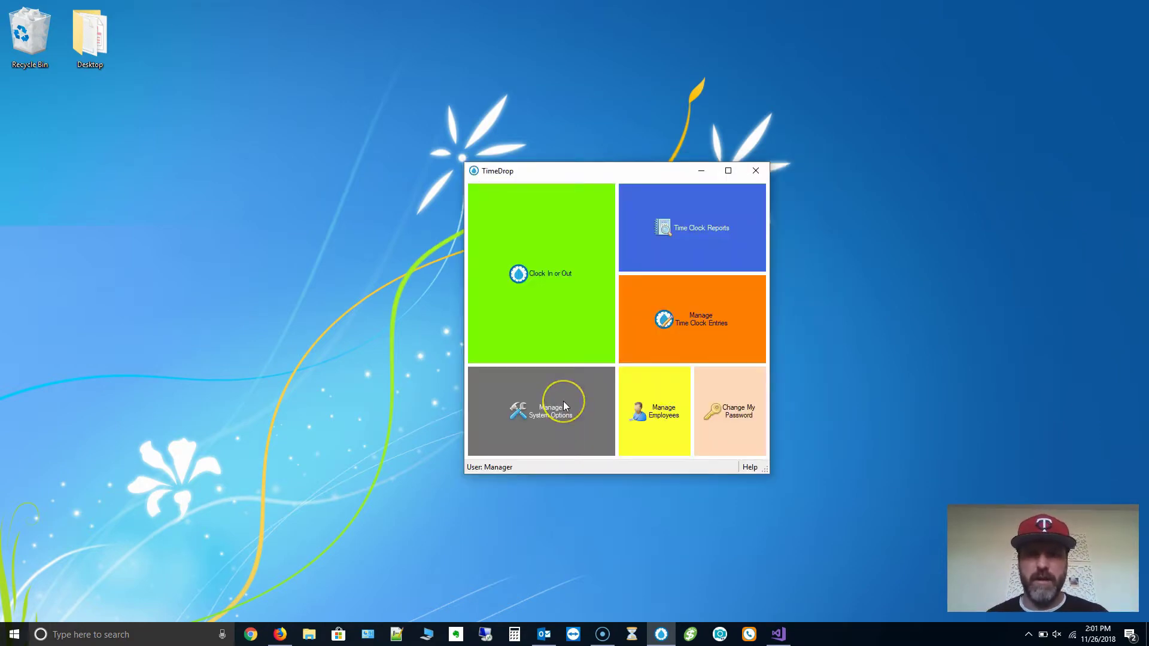
# Check 'Require use of scanner for clock in/out' on the Terminal tab and save.
pyautogui.click(564, 405)
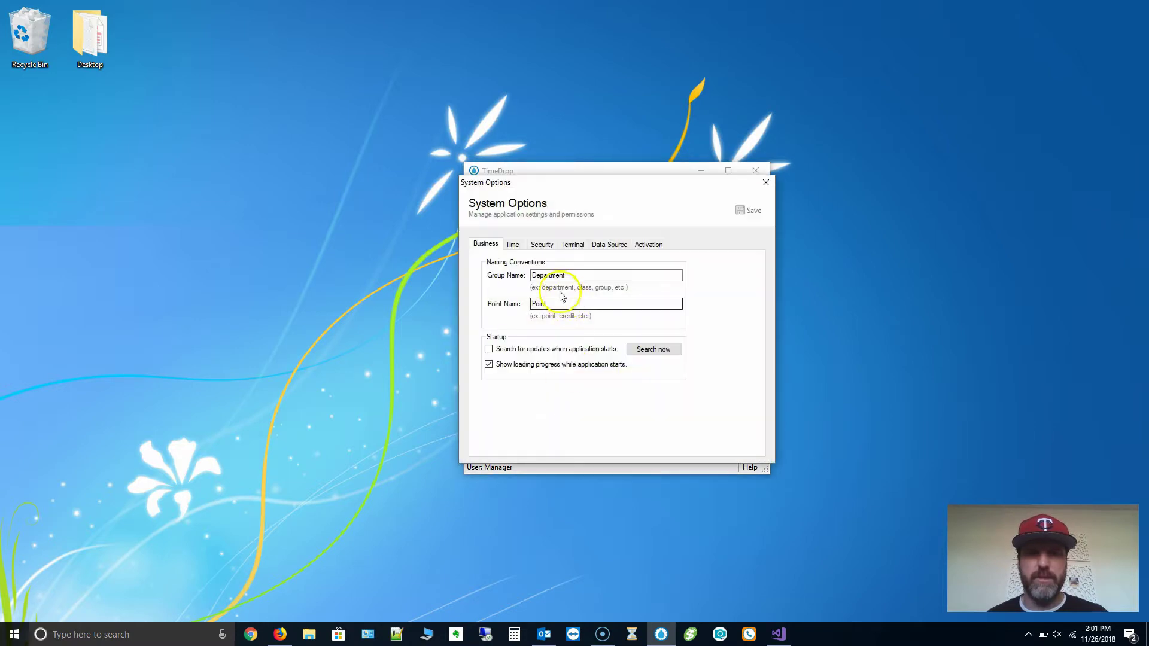
pyautogui.click(573, 246)
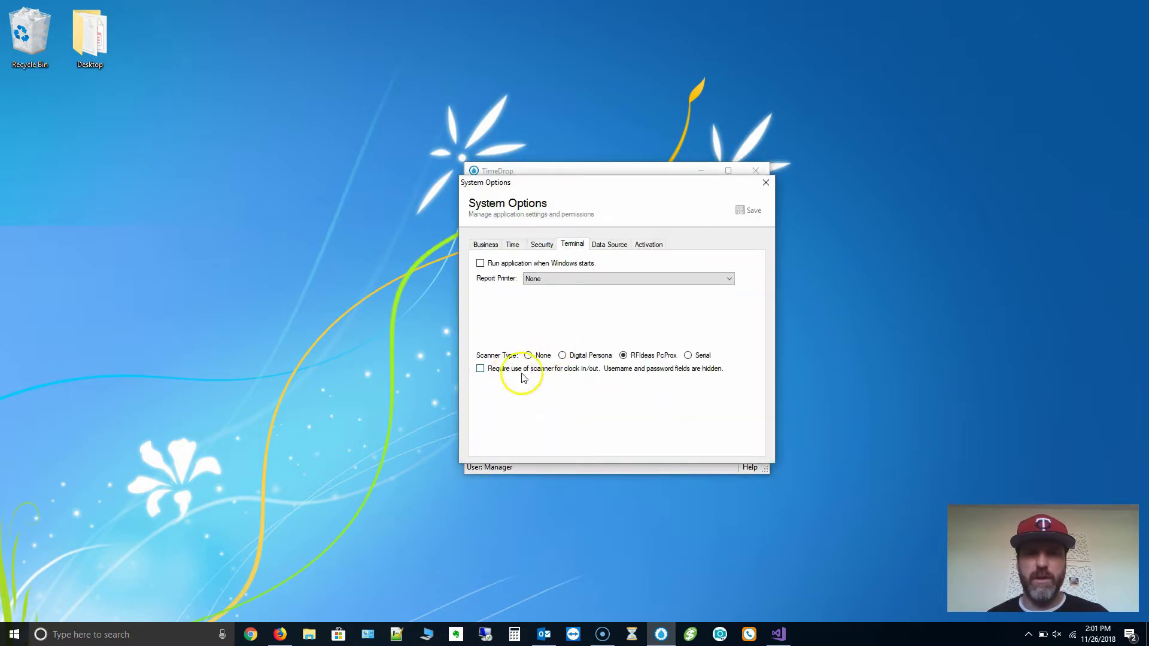
pyautogui.click(548, 370)
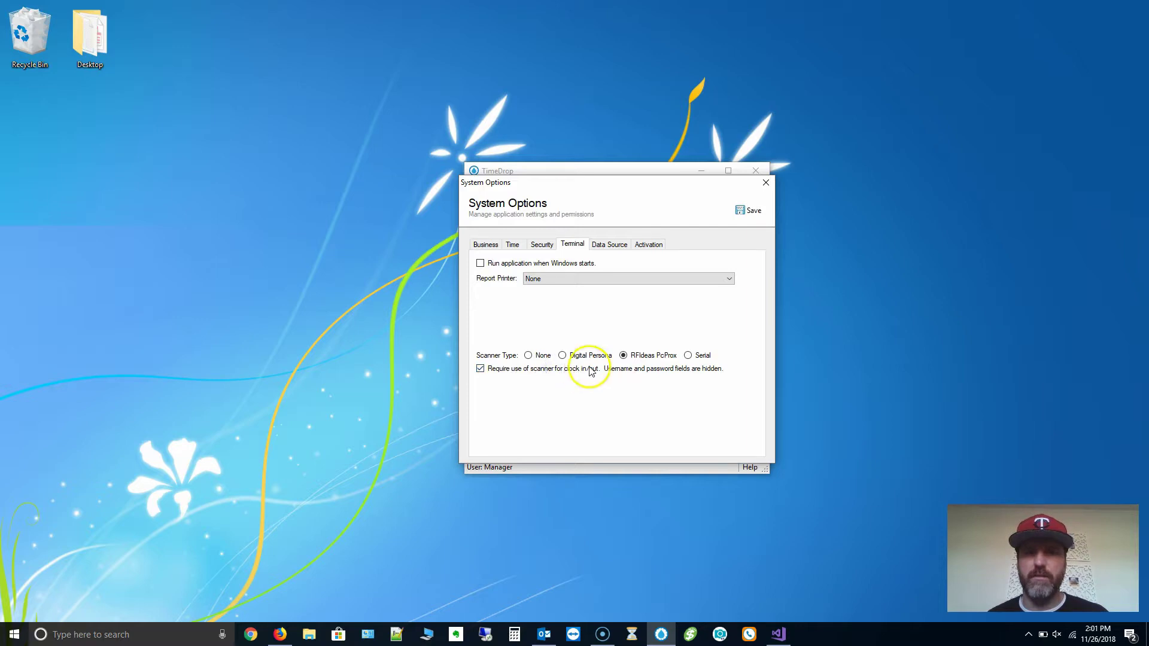
pyautogui.click(743, 216)
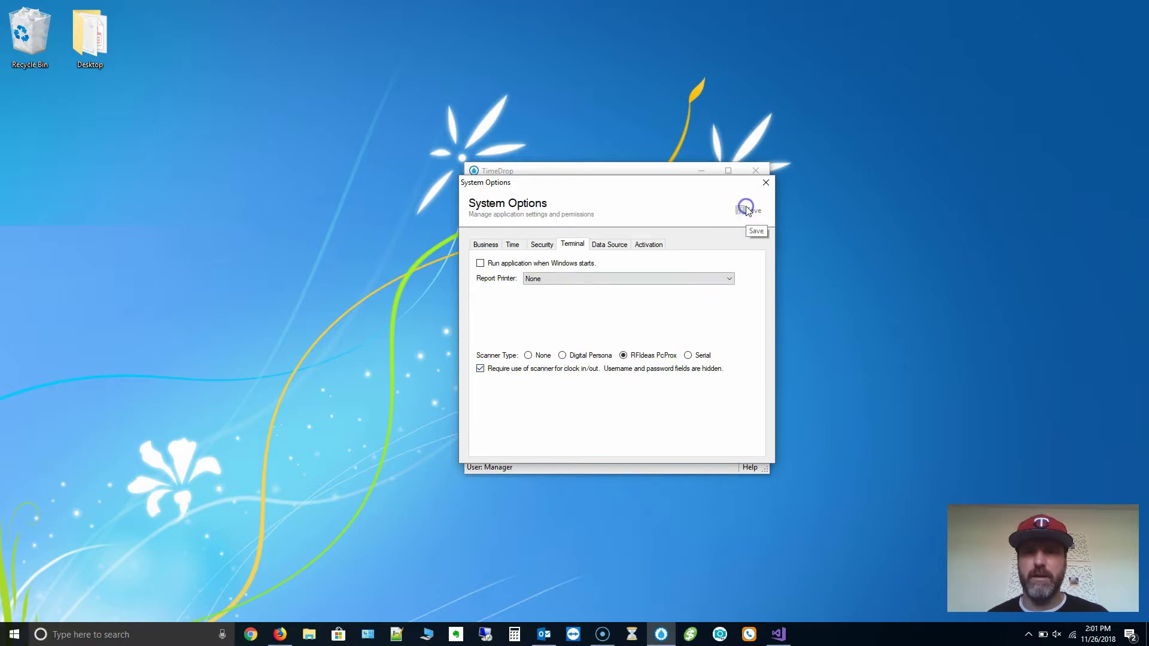
pyautogui.click(766, 181)
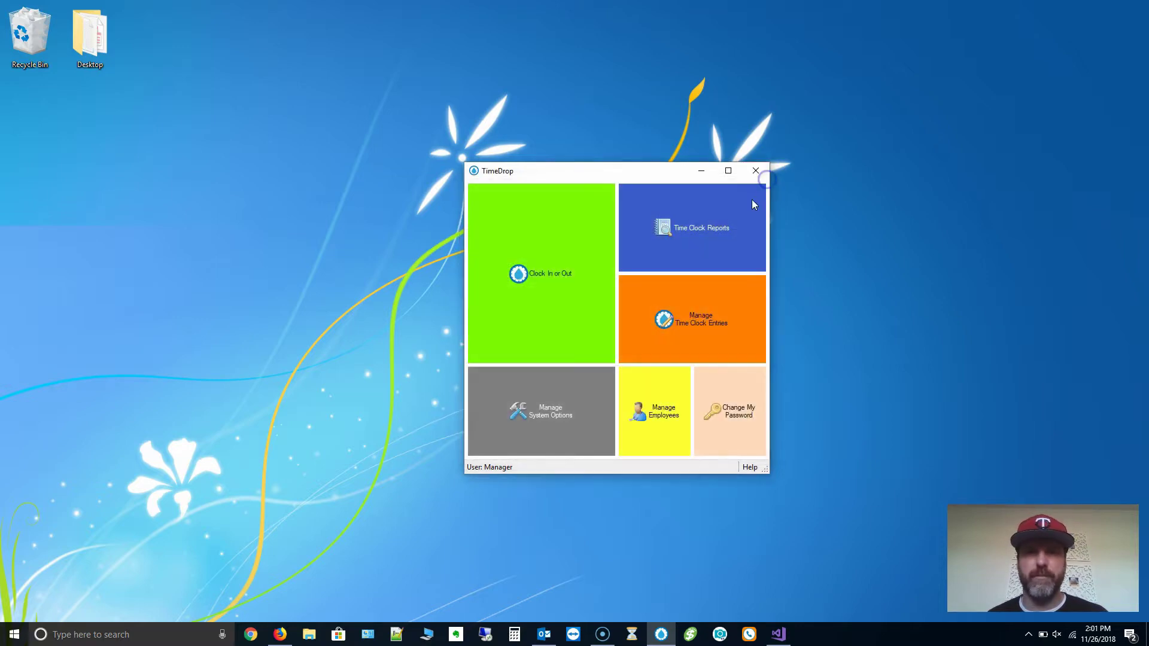
# Clock the manager in by tapping the badge on the reader and dismiss the Clocked In status.
pyautogui.click(541, 256)
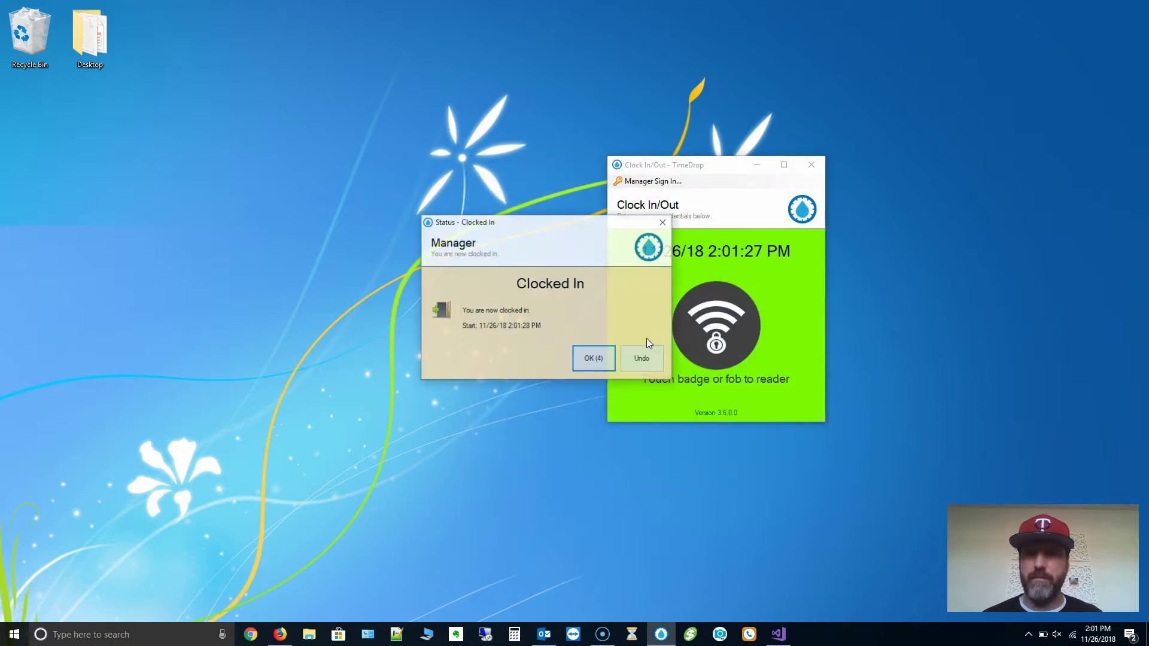
pyautogui.click(593, 360)
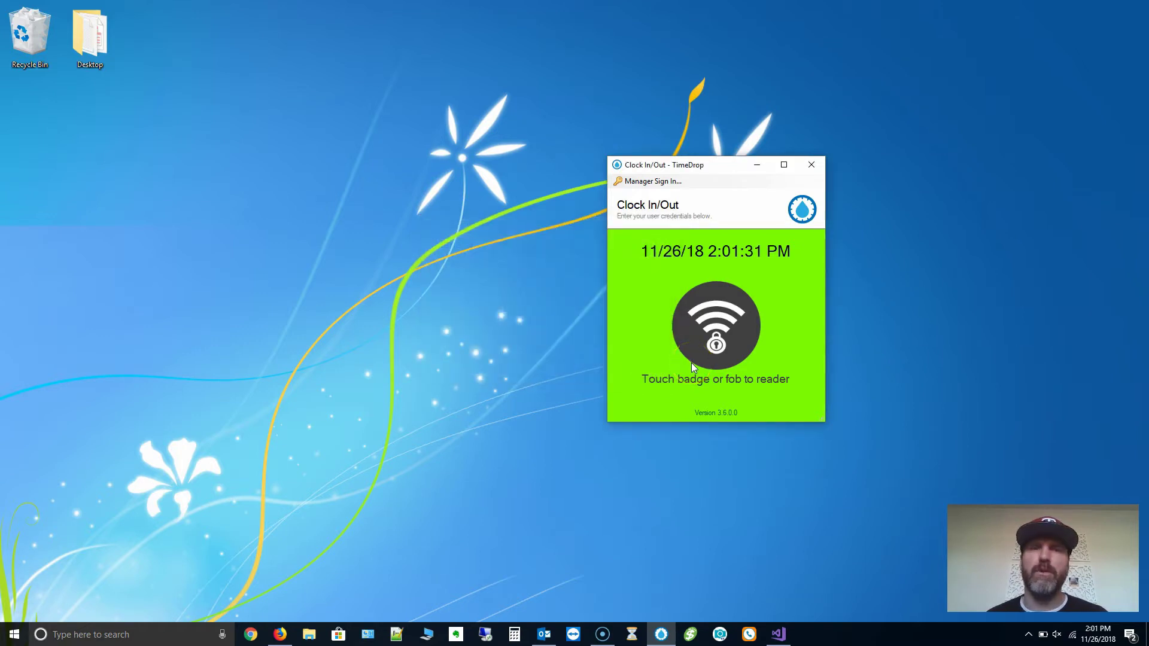
# Use Manager Sign In on the Clock In/Out window to sign in as the manager.
pyautogui.click(658, 181)
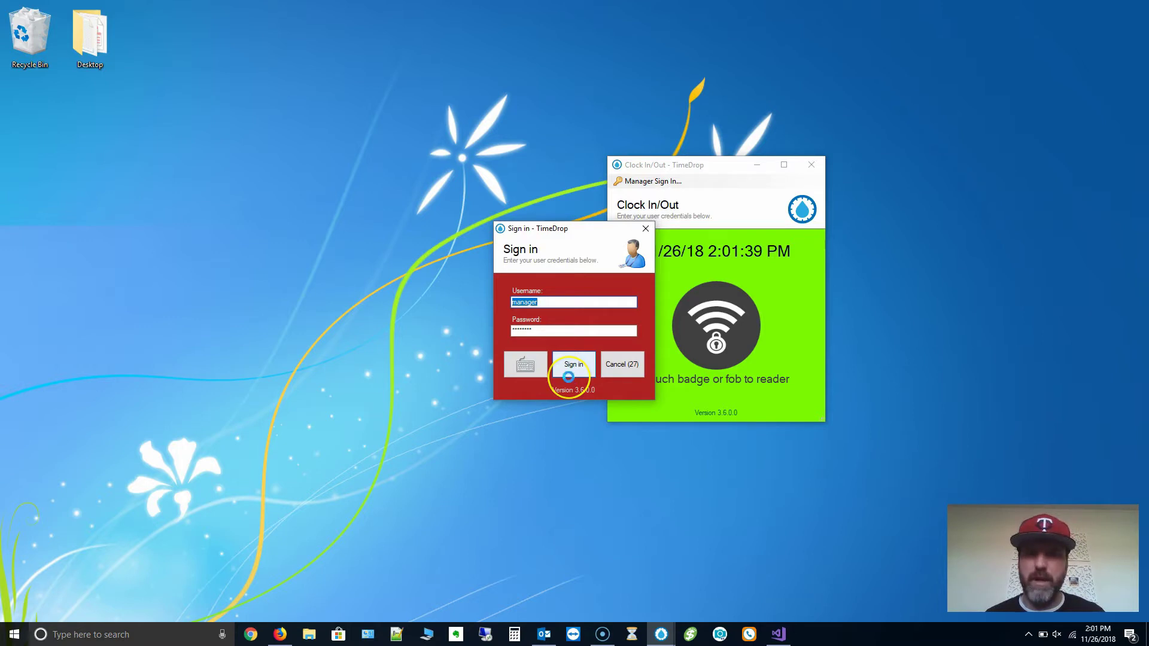
pyautogui.click(568, 377)
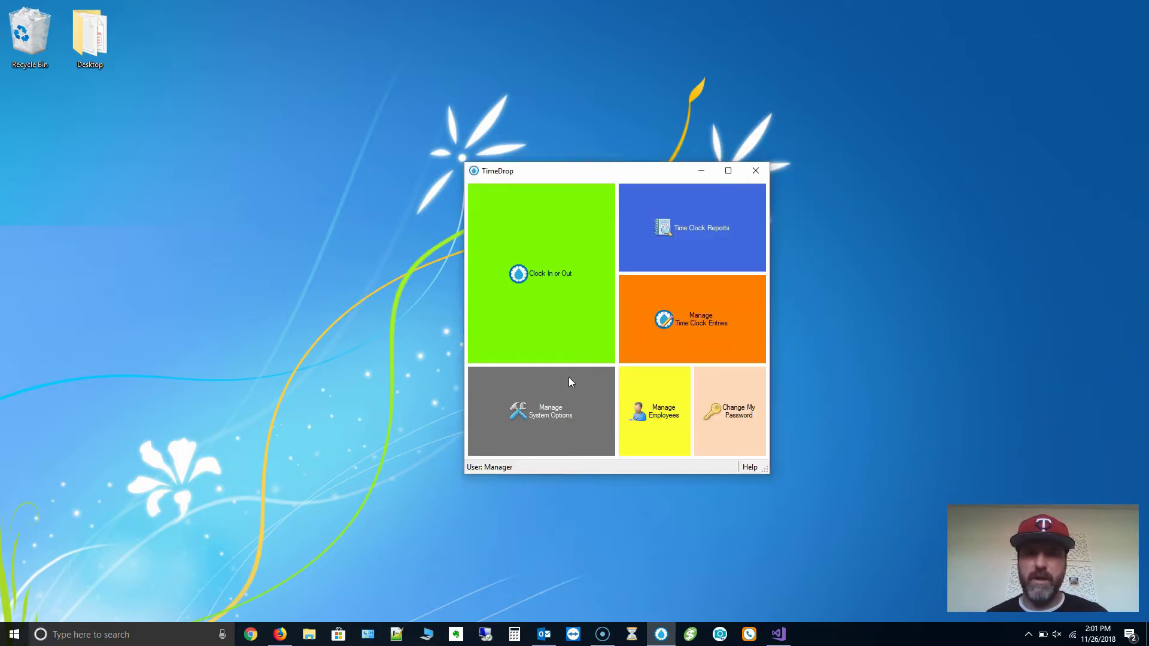